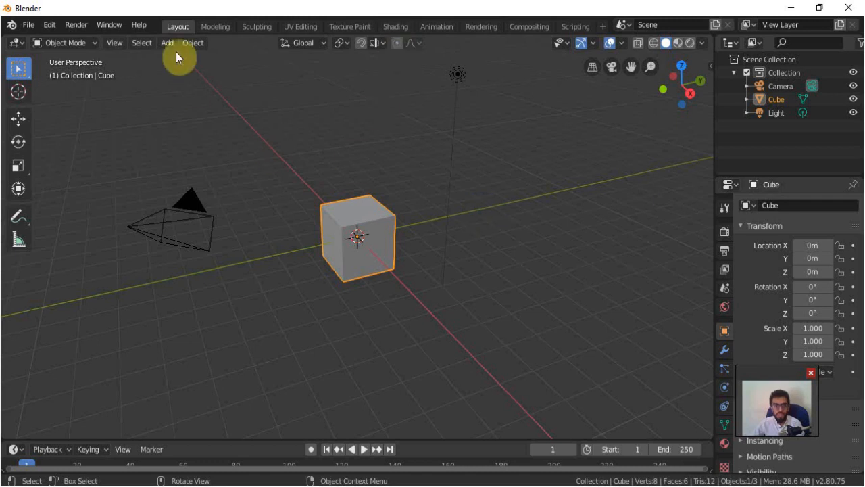
pyautogui.click(401, 26)
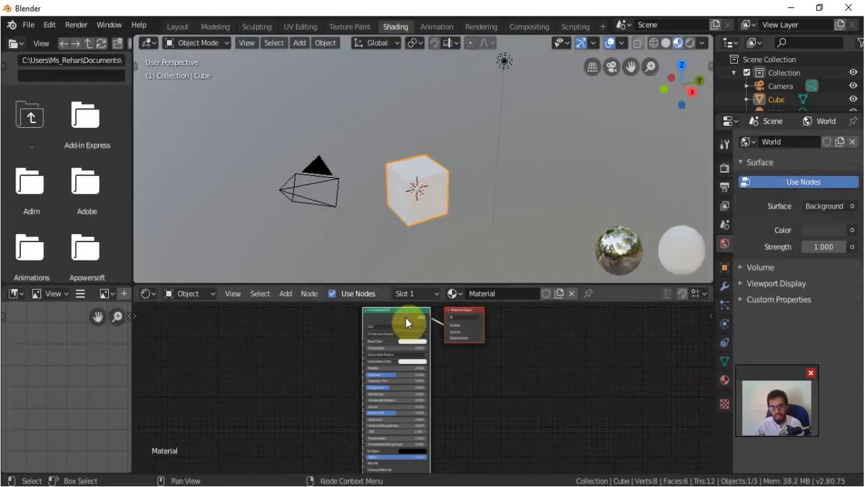
pyautogui.click(177, 25)
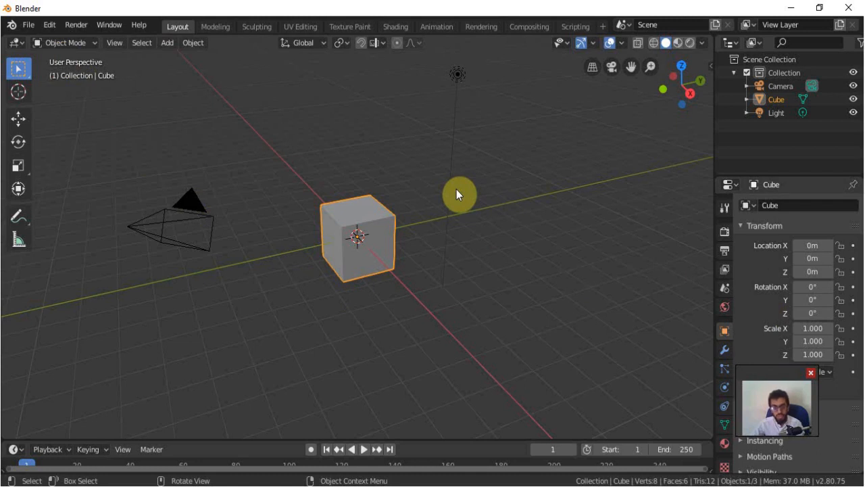
pyautogui.click(724, 350)
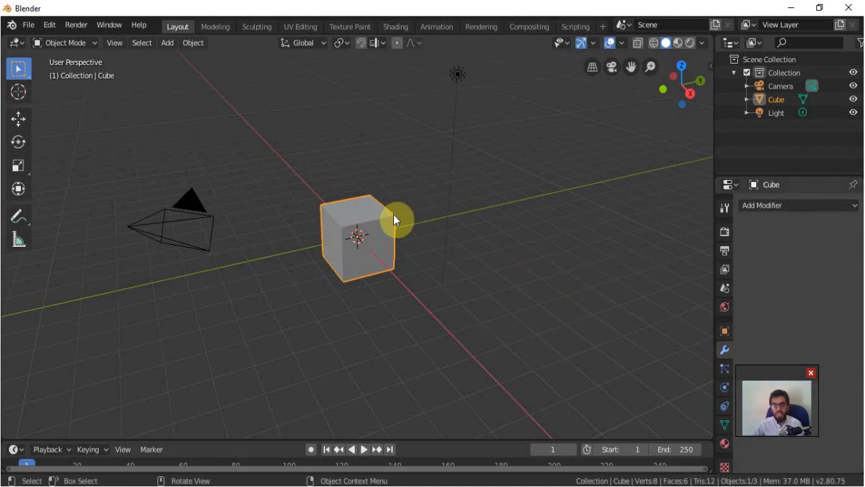
pyautogui.click(724, 331)
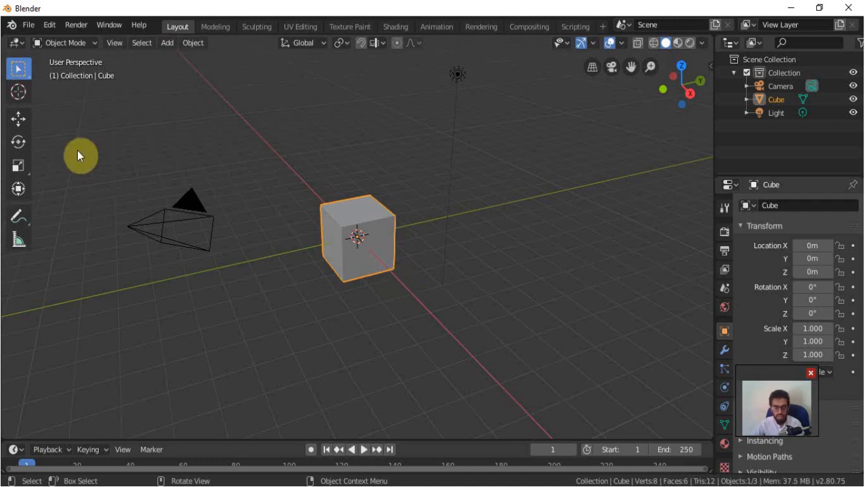
# Step: Find the BlenderKit Asset Library add-on in the preferences by searching for "blender" and enable it
pyautogui.click(46, 27)
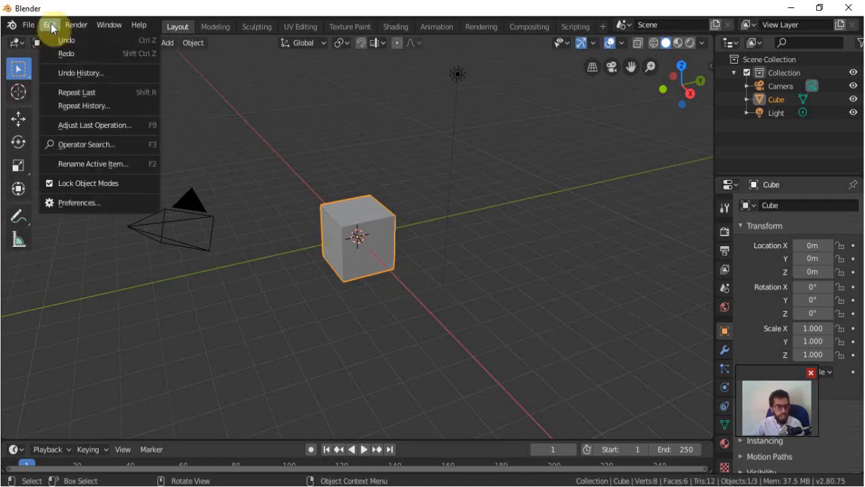
pyautogui.click(74, 205)
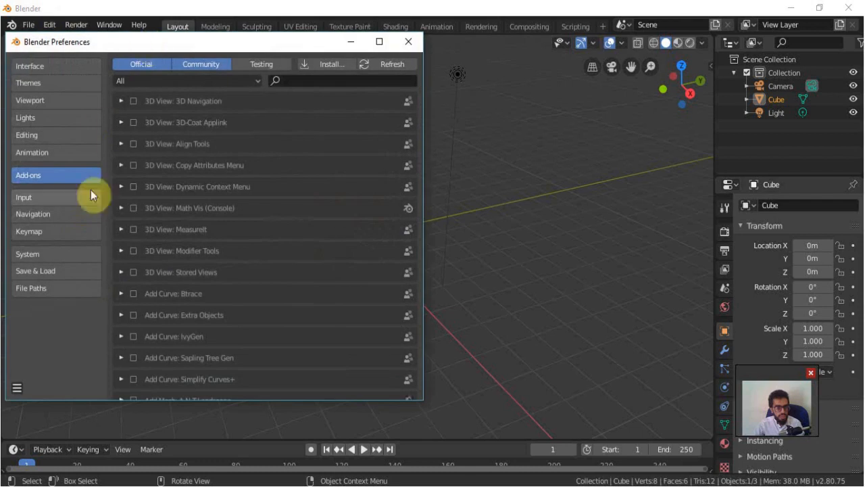
pyautogui.click(302, 82)
pyautogui.write('blender')
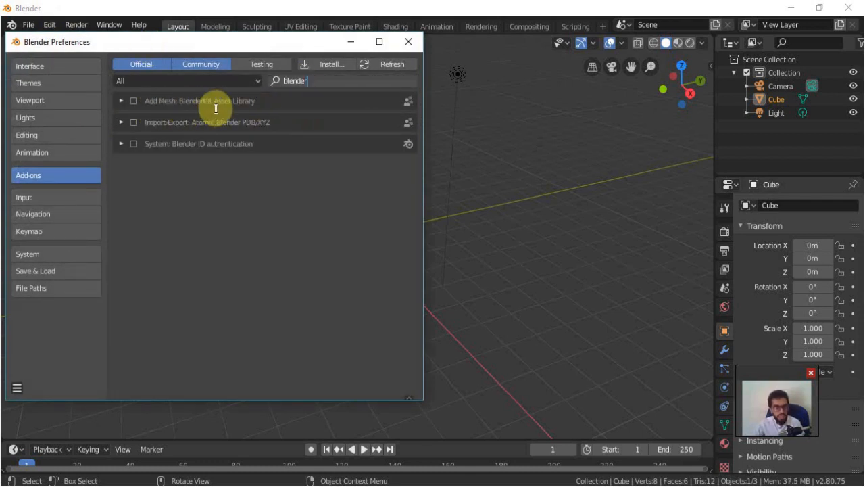
pyautogui.press('Return')
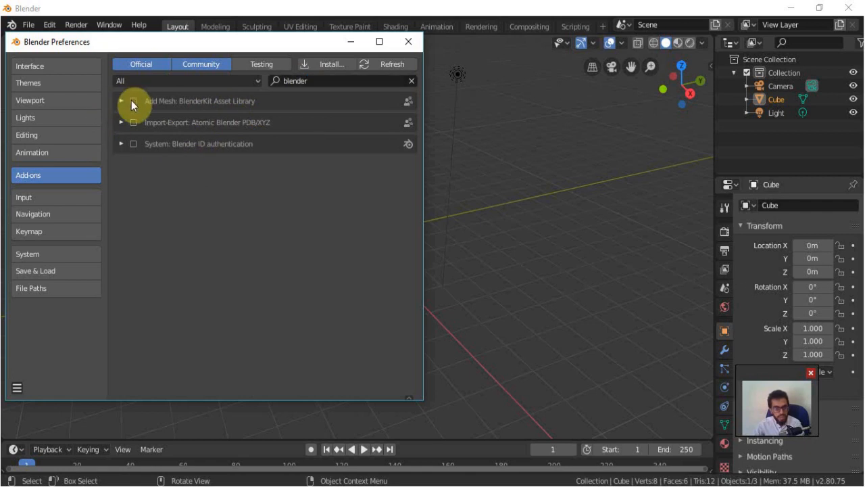
pyautogui.click(133, 101)
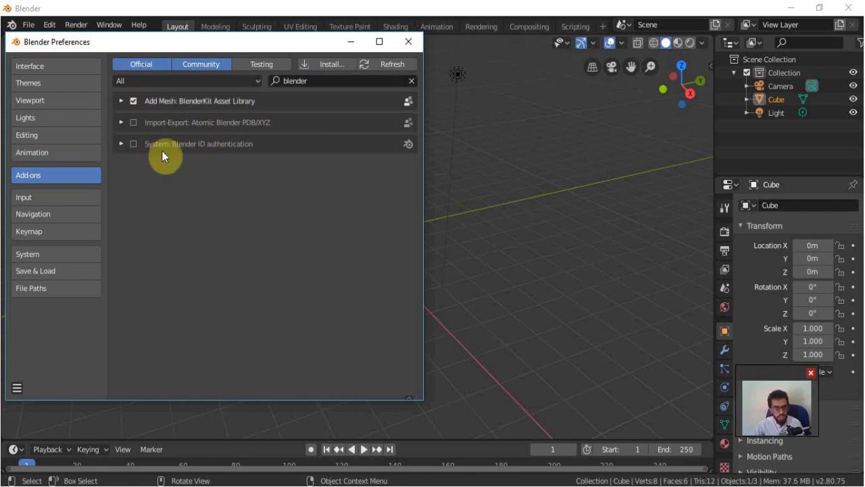
# Step: Log in to BlenderKit from the add-on's preferences, authorize it in the browser, and return to Blender to close the preferences
pyautogui.click(121, 101)
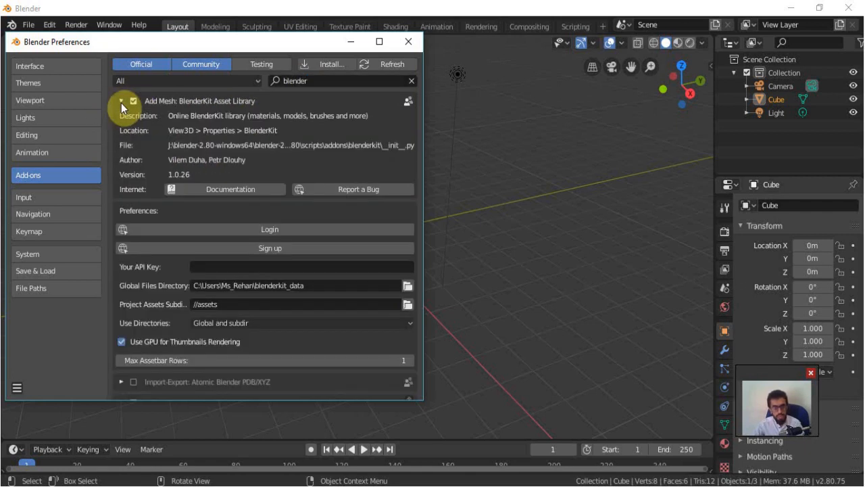
pyautogui.click(274, 230)
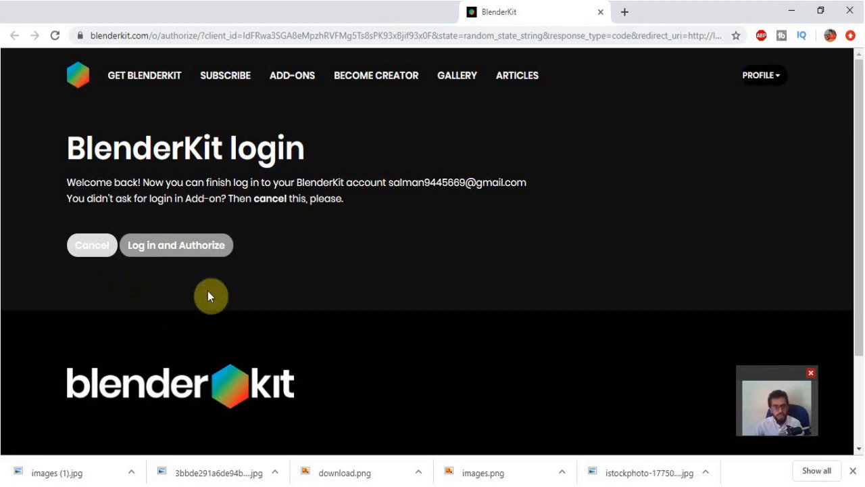
pyautogui.click(204, 247)
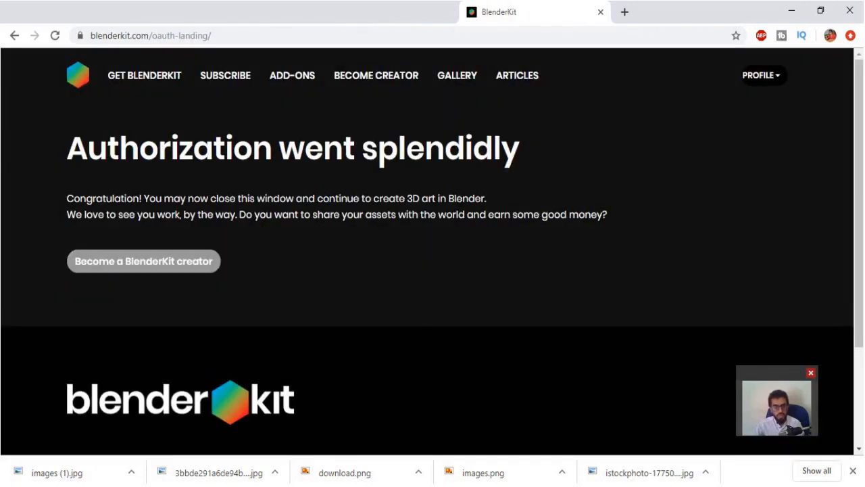
pyautogui.hotkey('alt', 'Tab')
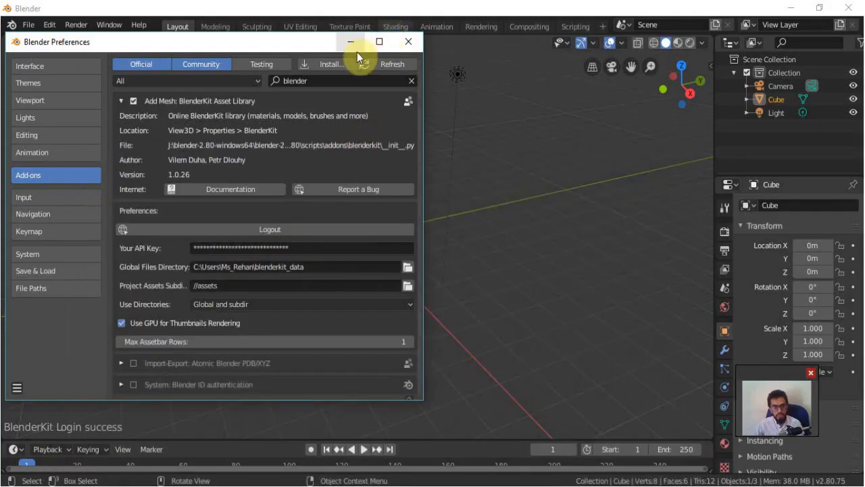
pyautogui.click(409, 42)
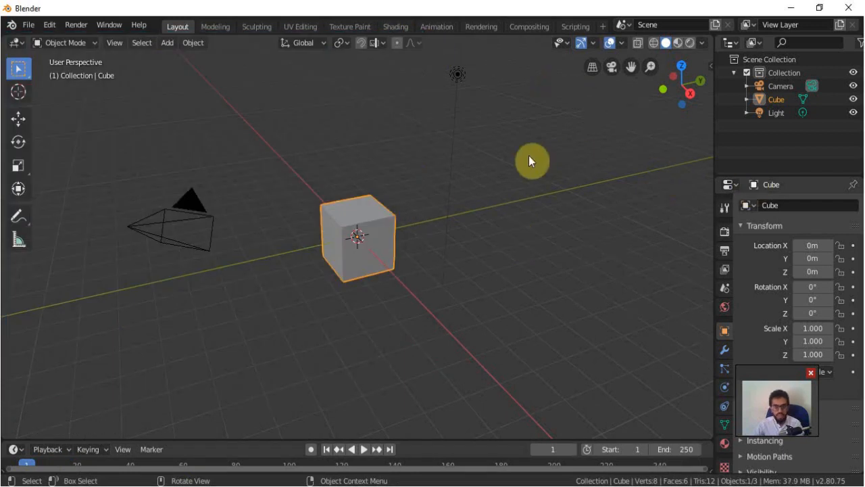
# Step: Show the BlenderKit asset bar in the 3D view and list the materials in the animal category
pyautogui.click(710, 65)
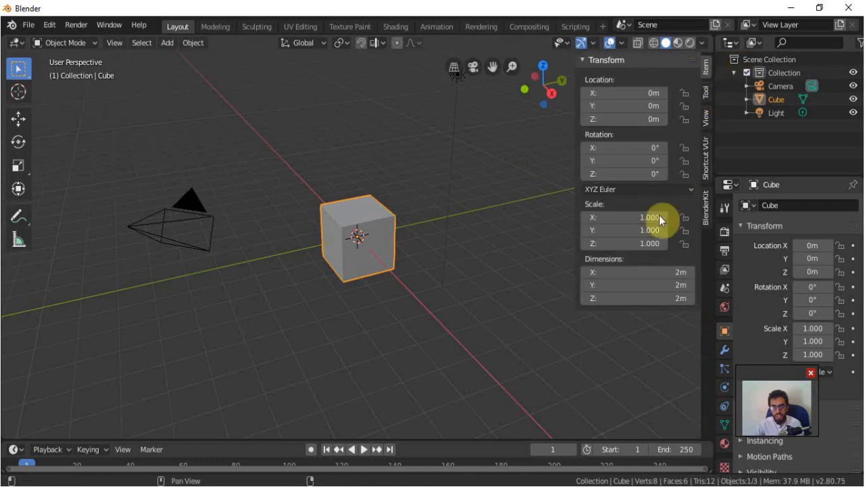
pyautogui.click(705, 206)
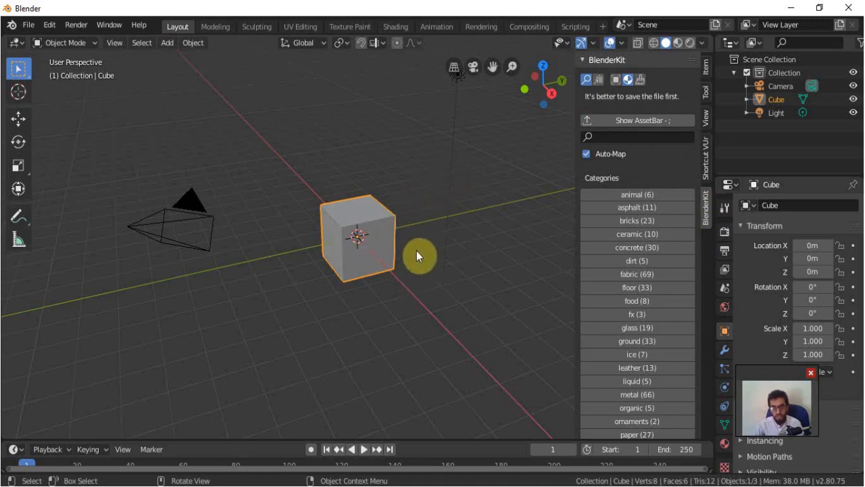
pyautogui.press(';')
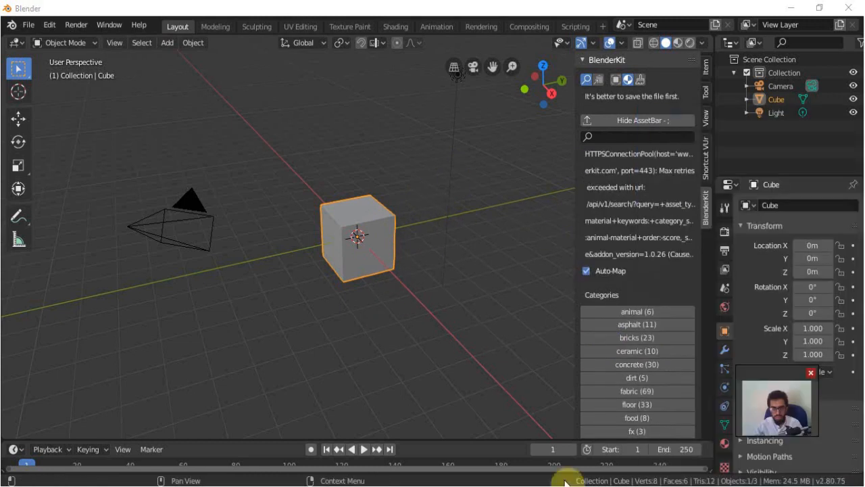
pyautogui.click(645, 312)
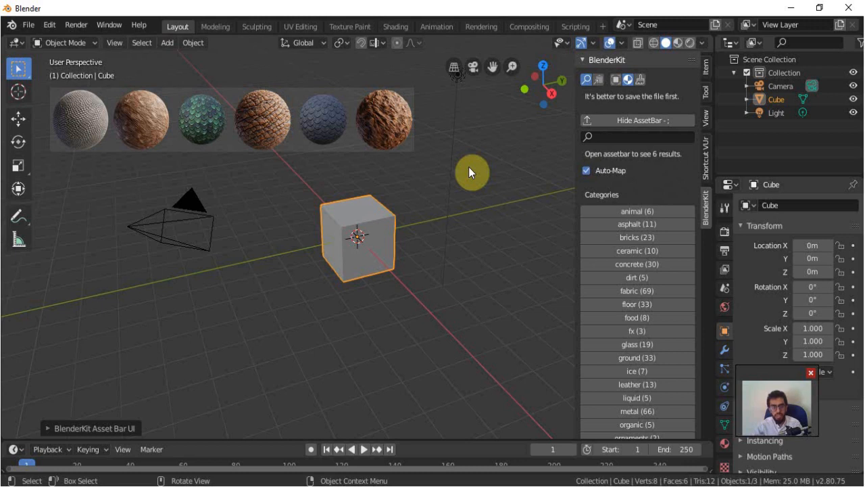
# Step: Apply the brown Fur 01 material from the asset bar to the cube and check its download progress
pyautogui.moveTo(384, 119); pyautogui.dragTo(368, 241)
pyautogui.scroll(5, 443, 202)
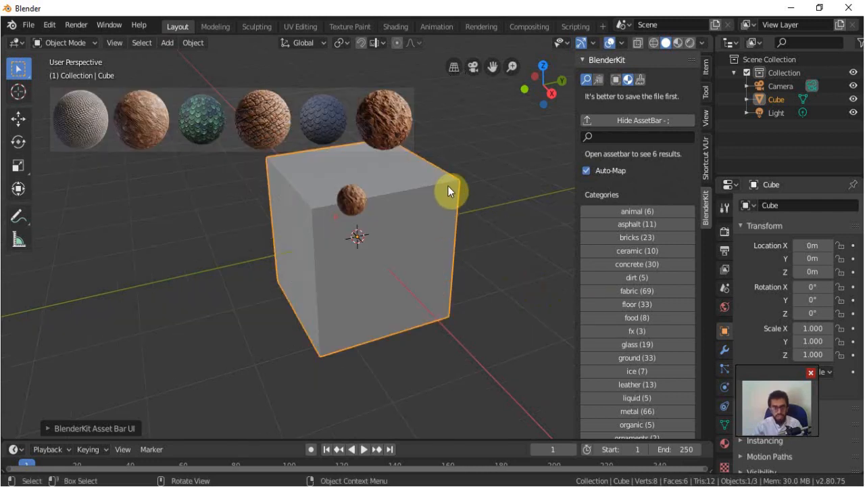
pyautogui.scroll(-2, 473, 172)
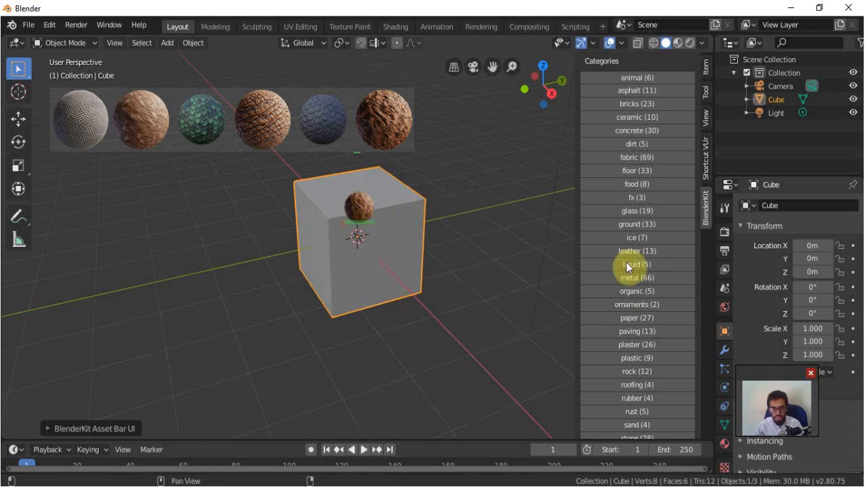
pyautogui.scroll(-5, 627, 263)
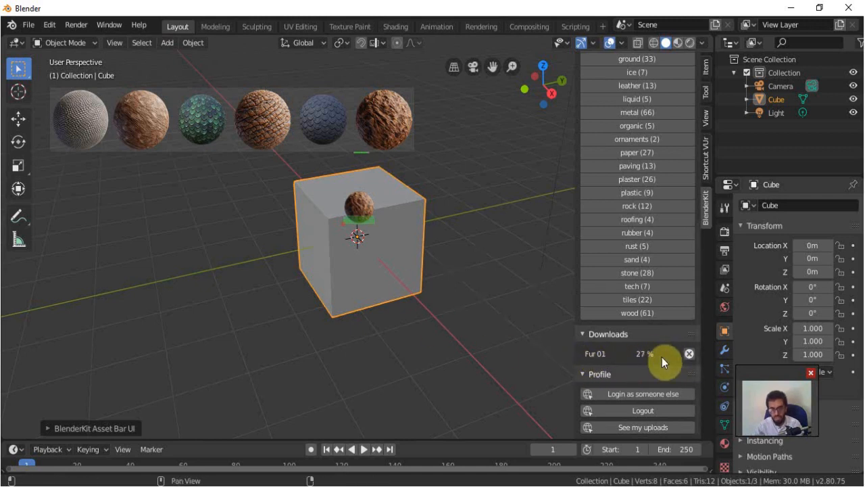
# Step: Add a plane mesh and scale it up to about 10.669 as a ground under the cube
pyautogui.hotkey('shift', 'a')
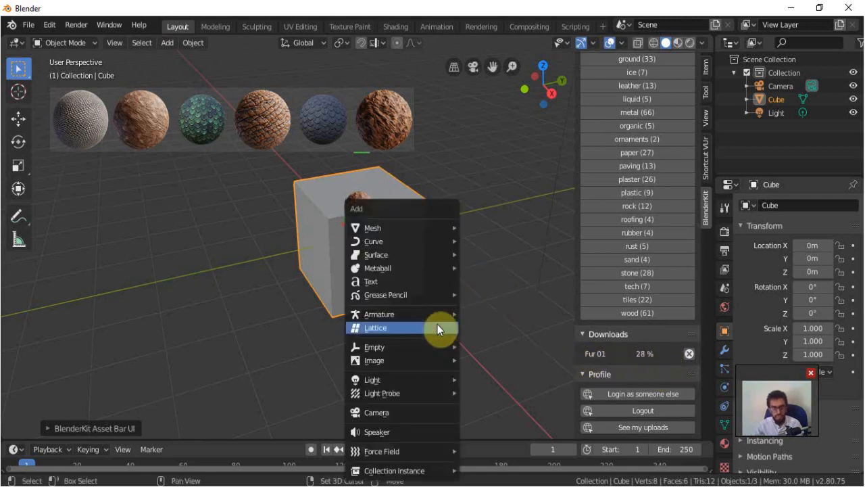
pyautogui.moveTo(419, 228)
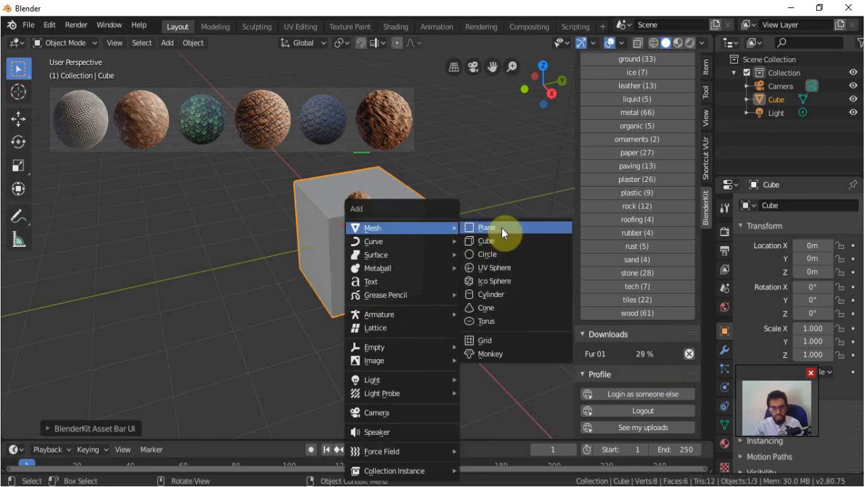
pyautogui.click(501, 228)
pyautogui.press('s')
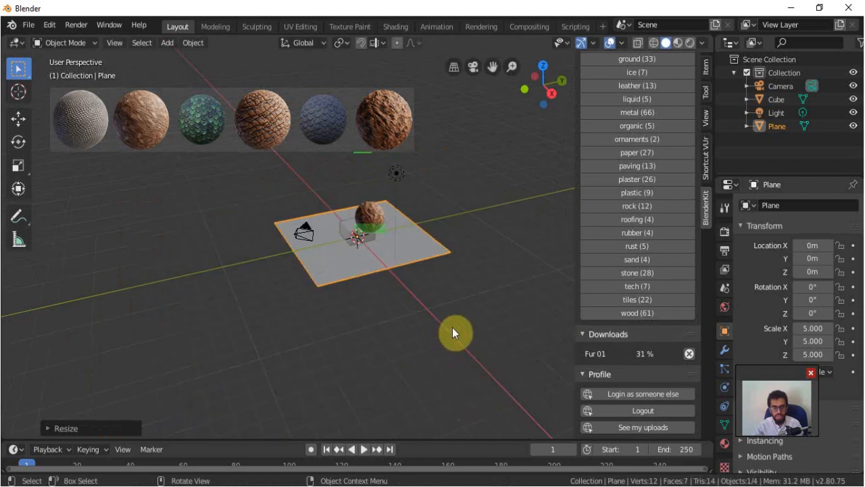
pyautogui.click(526, 321)
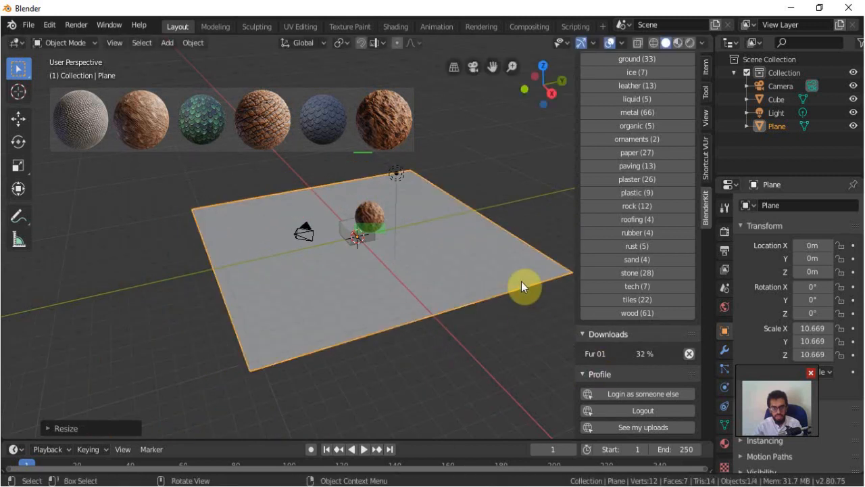
# Step: List the sand category's materials in BlenderKit and apply the grey Sand Beach material to the plane
pyautogui.scroll(5, 639, 203)
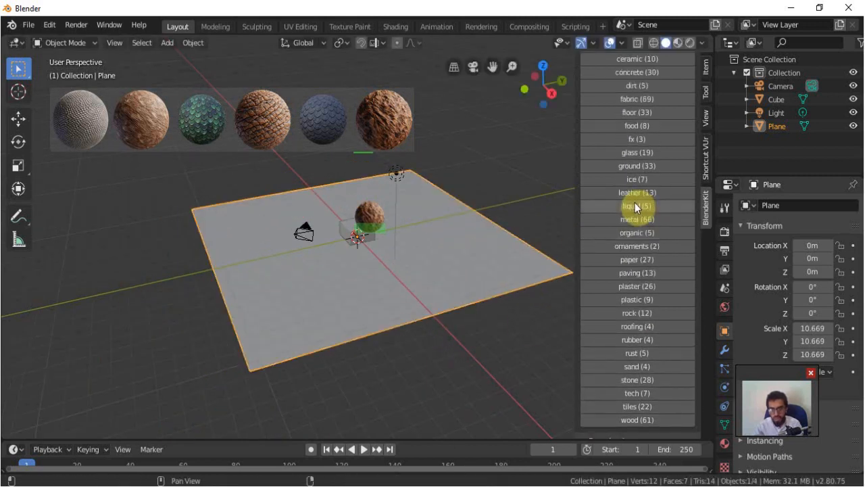
pyautogui.click(665, 152)
pyautogui.click(610, 395)
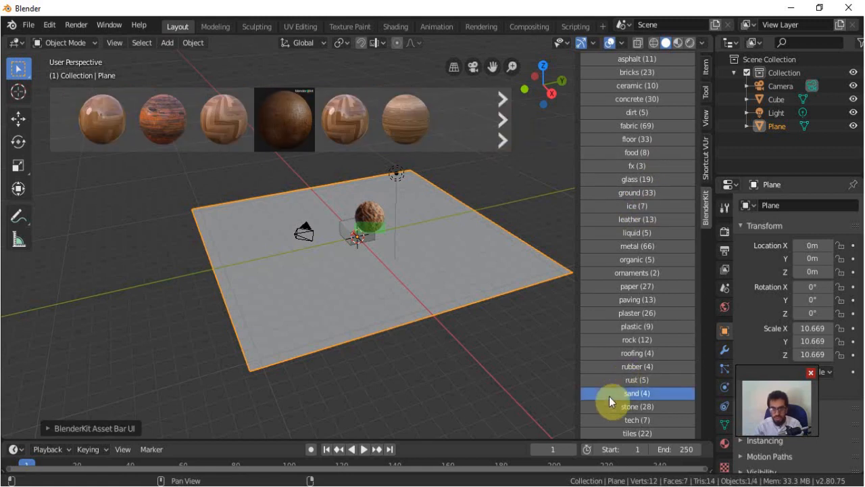
pyautogui.moveTo(255, 124)
pyautogui.moveTo(254, 123); pyautogui.dragTo(343, 301)
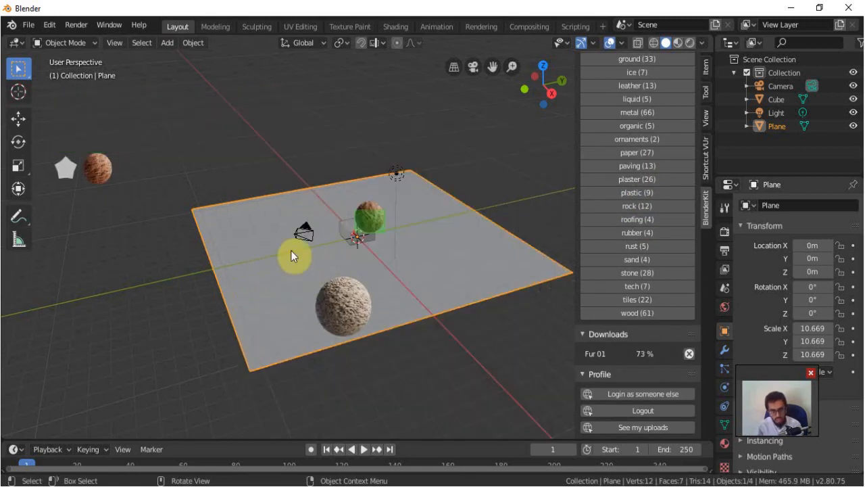
pyautogui.moveTo(290, 250); pyautogui.dragTo(291, 250)
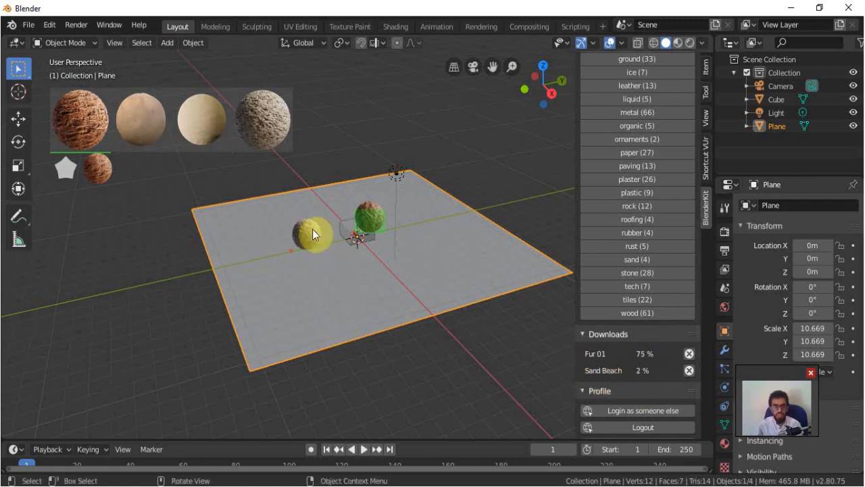
# Step: Set the scene's render engine to Cycles
pyautogui.scroll(-1, 642, 355)
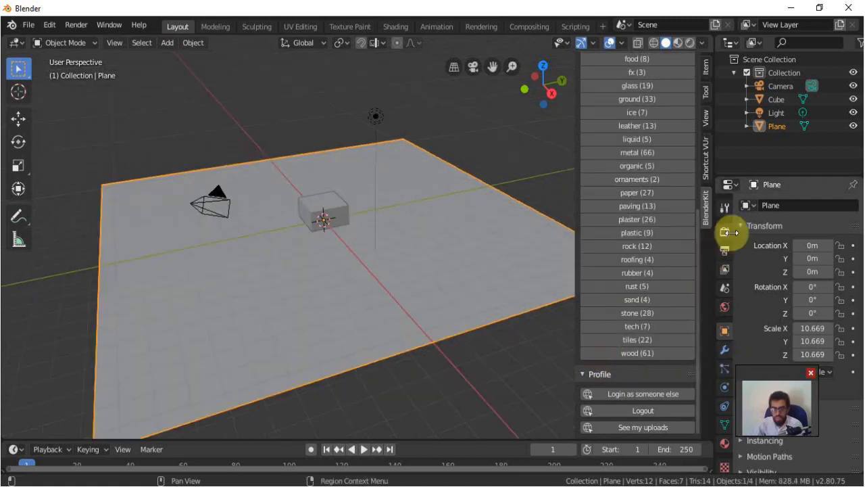
pyautogui.click(726, 232)
pyautogui.click(821, 205)
pyautogui.click(809, 250)
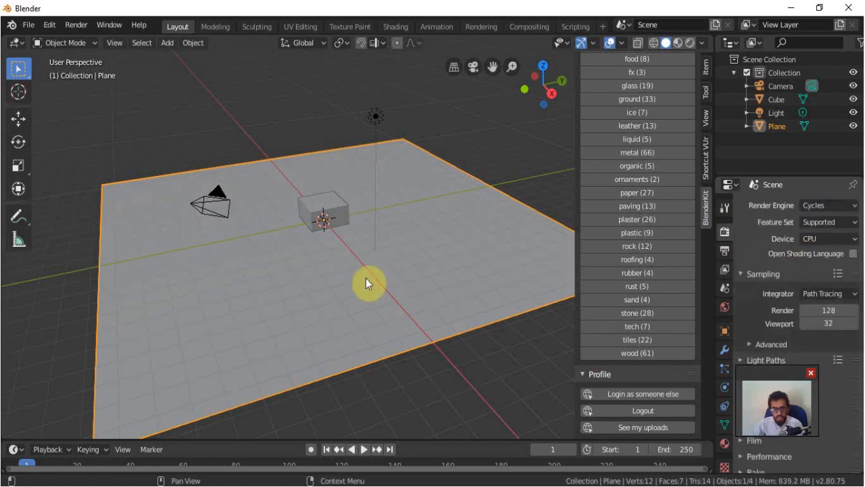
# Step: Preview the textured cube and plane up close in Rendered viewport shading and switch the viewport to Look Dev
pyautogui.press('z')
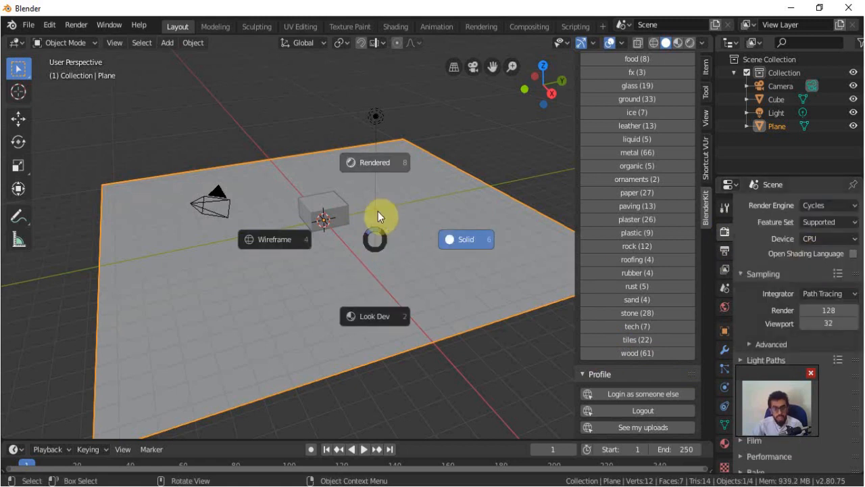
pyautogui.click(374, 167)
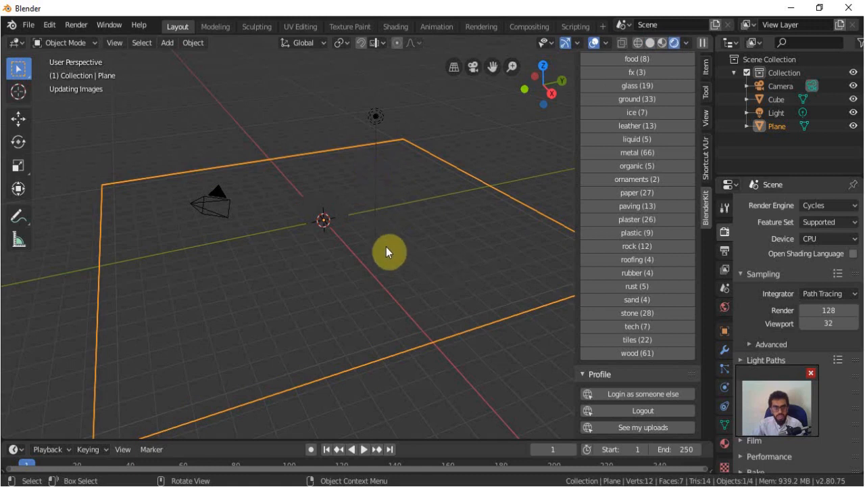
pyautogui.scroll(5, 321, 236)
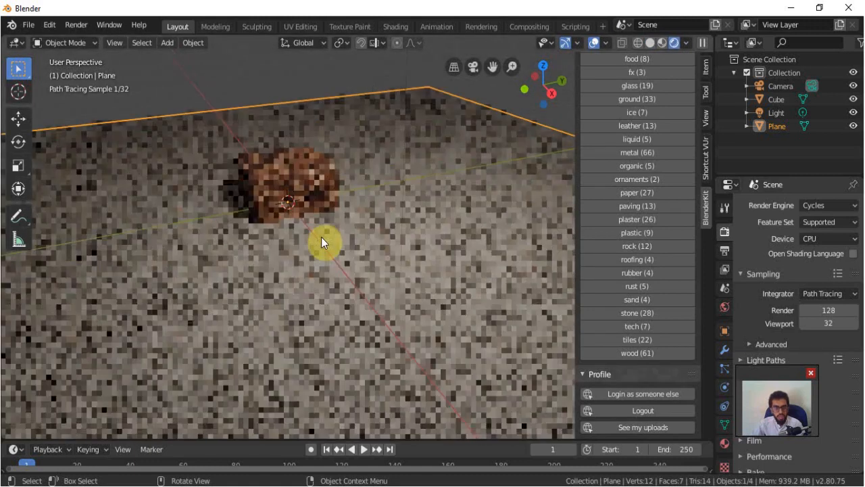
pyautogui.press('z')
pyautogui.click(388, 273)
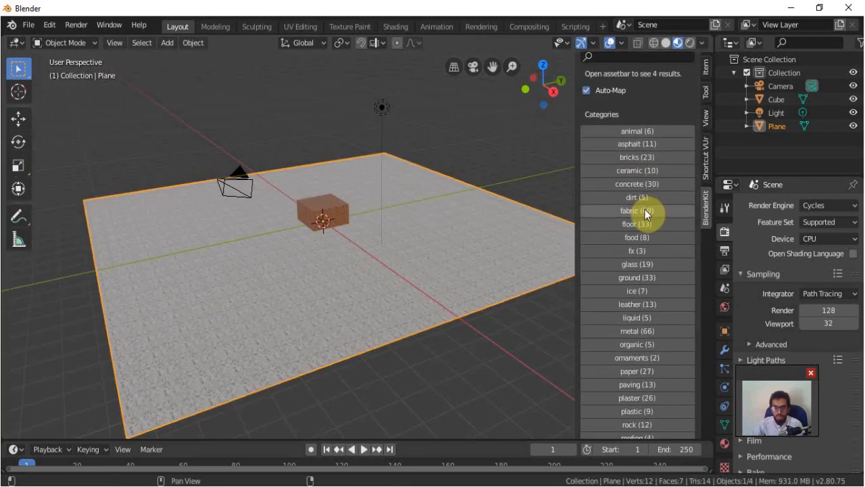
# Step: List the BlenderKit materials in the tiles category and then in the wood category
pyautogui.scroll(-3, 644, 214)
pyautogui.scroll(-2, 645, 214)
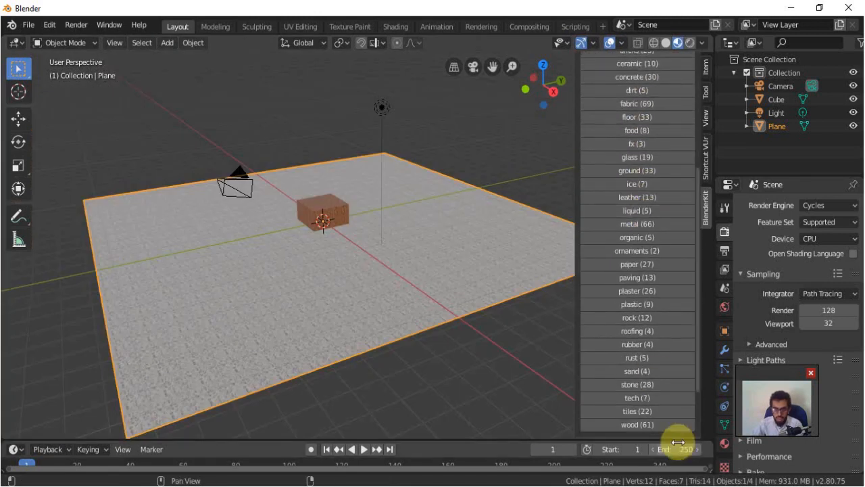
pyautogui.click(634, 413)
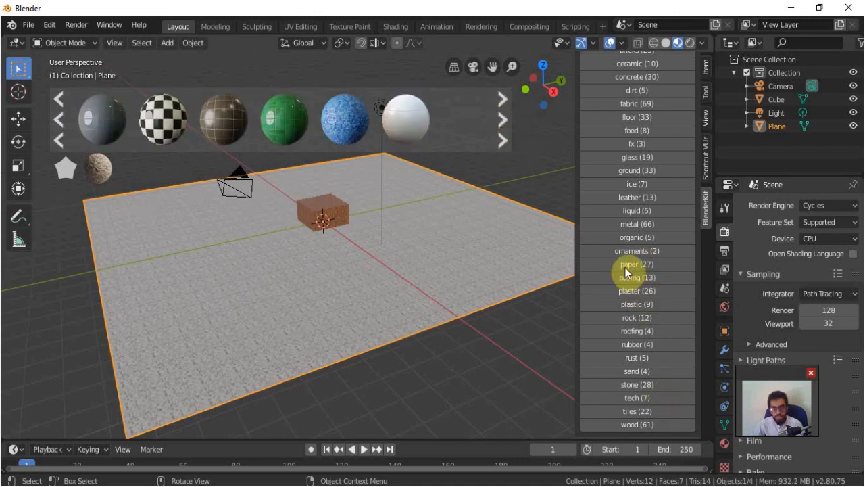
pyautogui.click(620, 427)
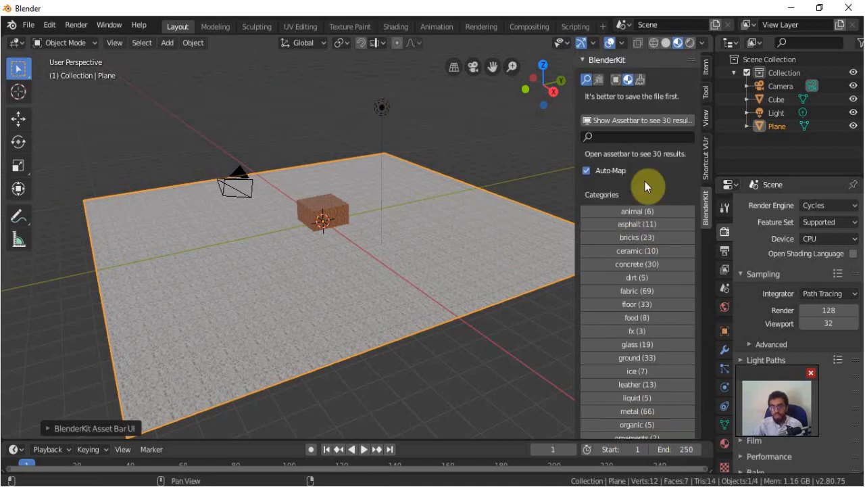
# Step: List BlenderKit's free architecture models and place the Fire Hydrant on the plane near the camera
pyautogui.click(616, 81)
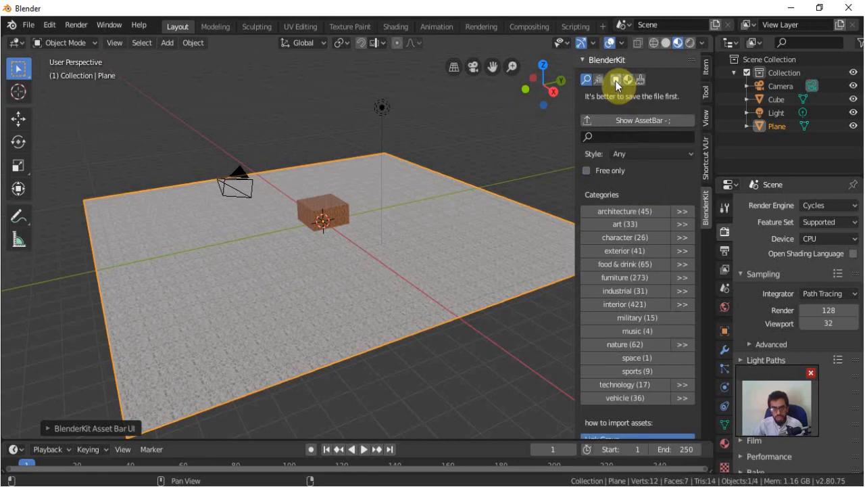
pyautogui.click(585, 171)
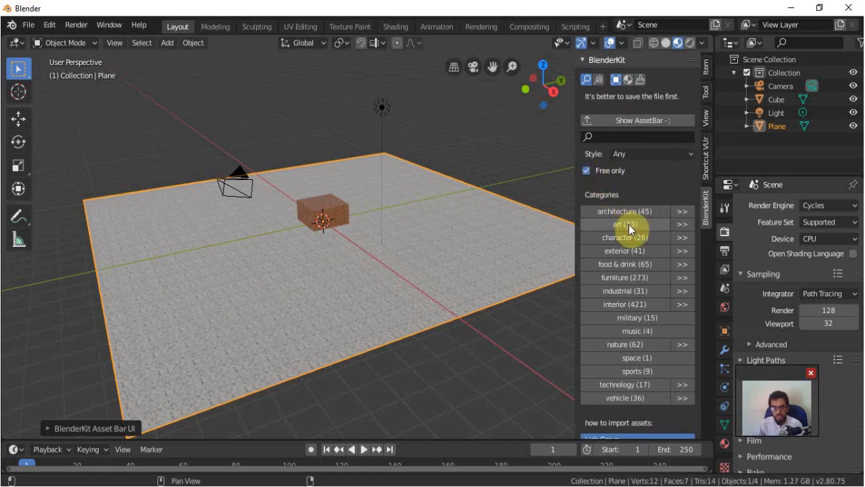
pyautogui.click(645, 214)
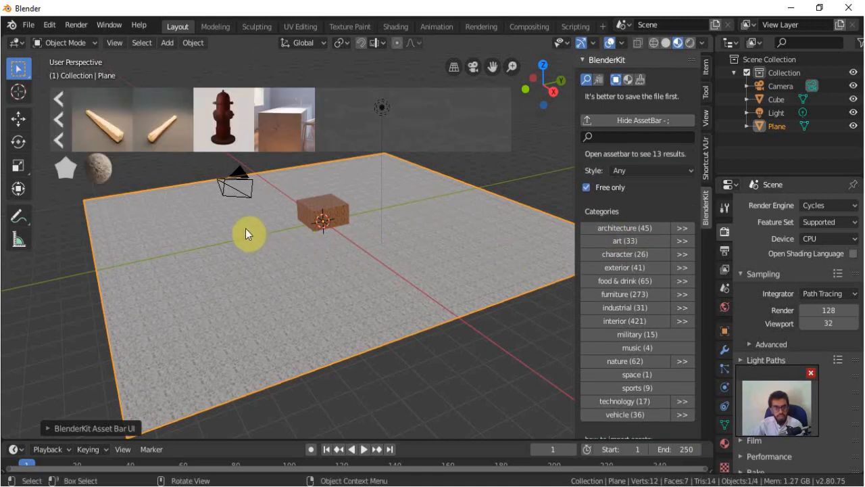
pyautogui.moveTo(229, 108)
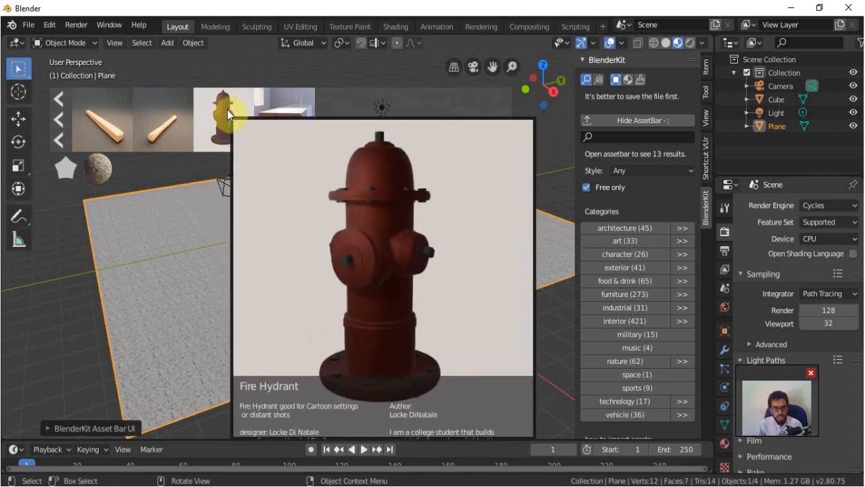
pyautogui.moveTo(227, 110); pyautogui.dragTo(166, 234)
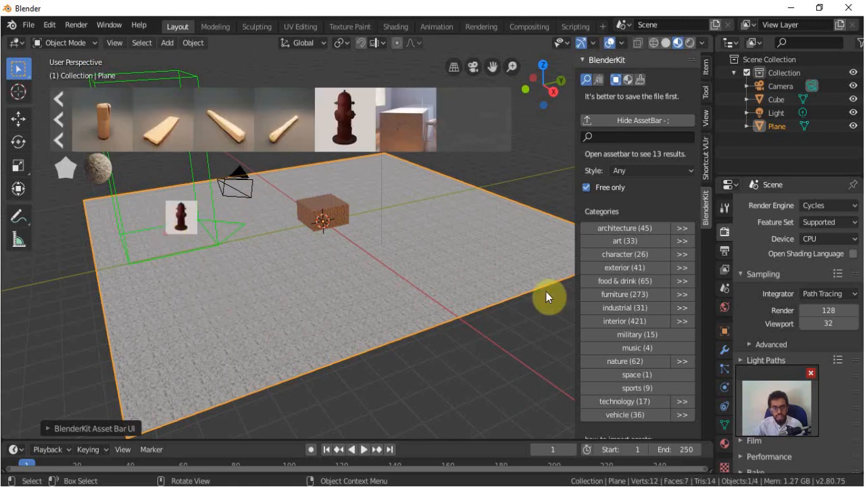
# Step: List the free nature models and place the Low poly elephant on the plane behind the cube
pyautogui.scroll(-6, 677, 320)
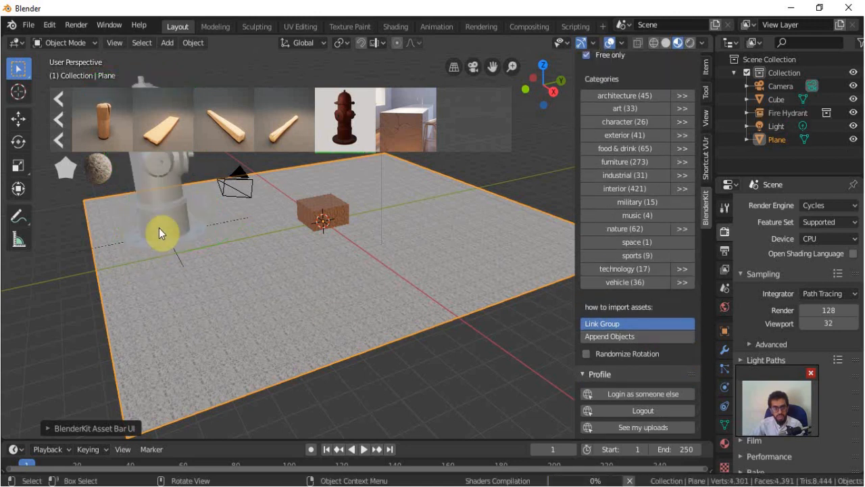
pyautogui.scroll(-2, 332, 280)
pyautogui.moveTo(340, 280); pyautogui.dragTo(287, 296, button='middle')
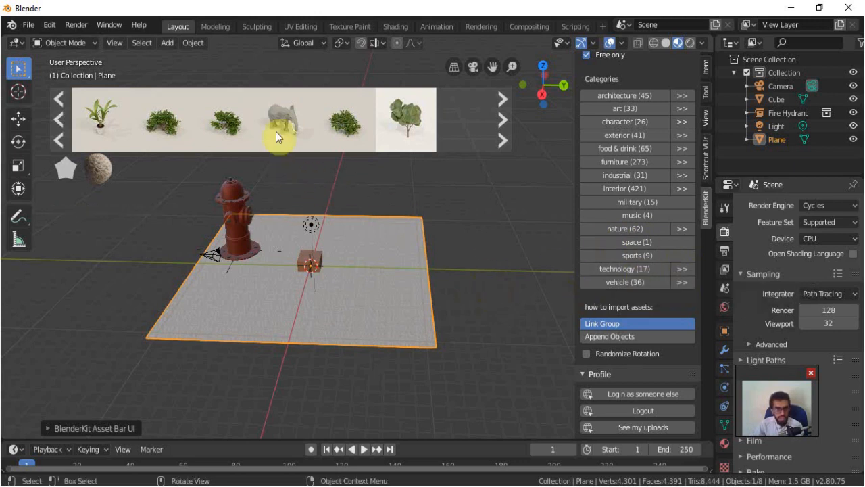
pyautogui.moveTo(278, 124)
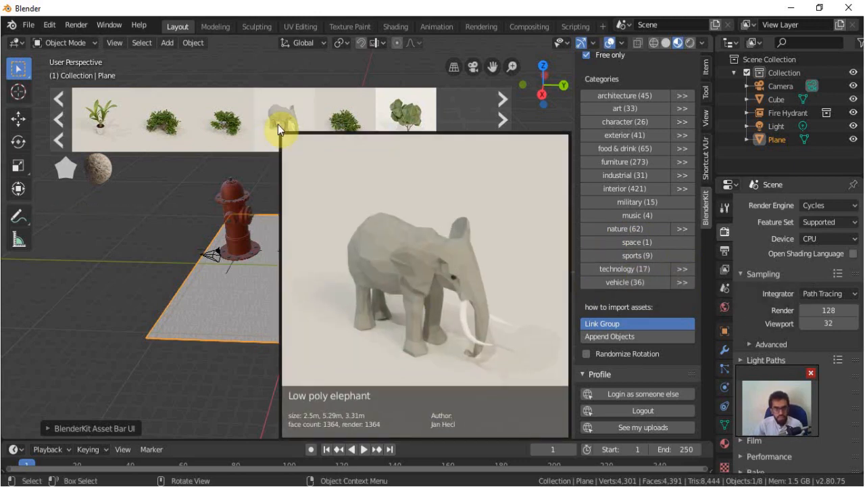
pyautogui.moveTo(277, 125); pyautogui.dragTo(347, 237)
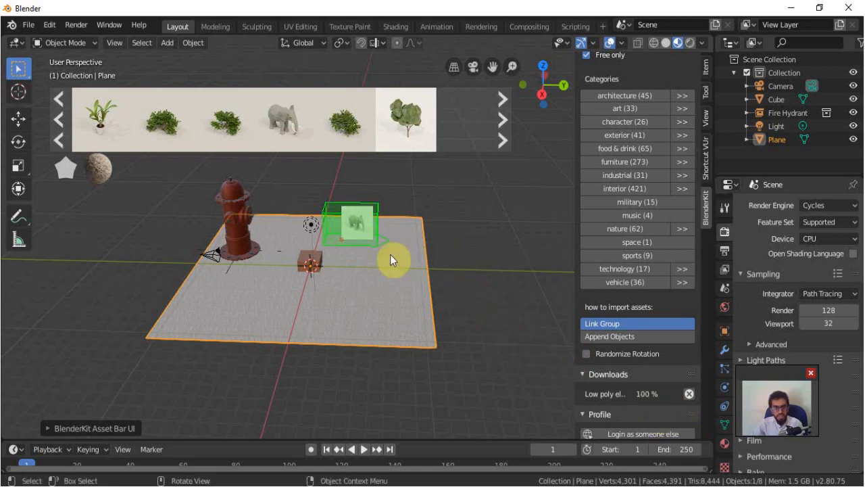
# Step: Place the poolside table from the free furniture models on the plane beside the cube and scale it up well beyond the cube's size
pyautogui.scroll(3, 455, 266)
pyautogui.moveTo(400, 275); pyautogui.dragTo(663, 249, button='middle')
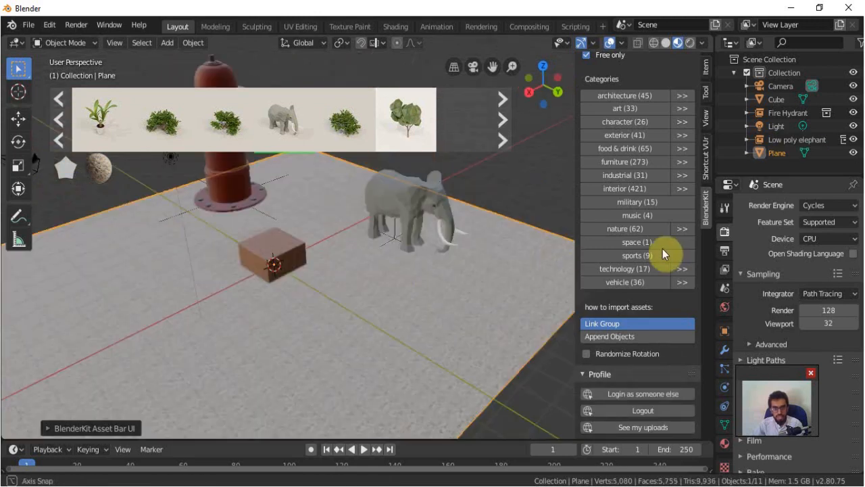
pyautogui.click(617, 164)
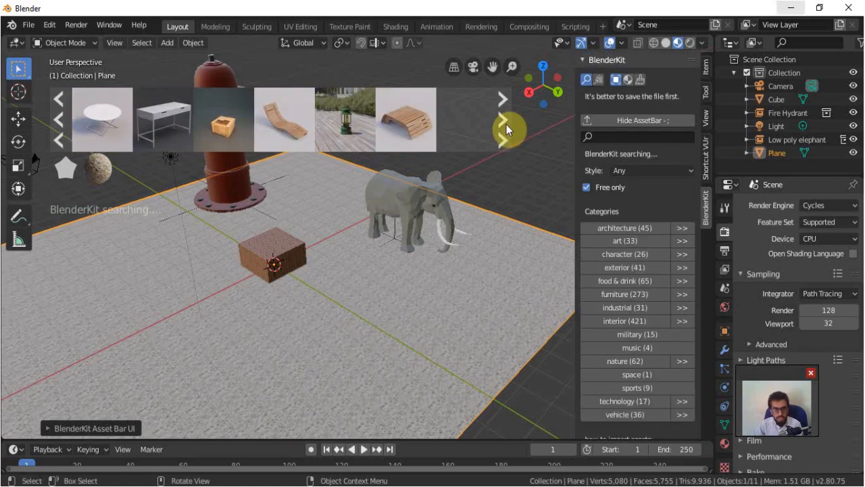
pyautogui.moveTo(417, 123); pyautogui.dragTo(153, 318)
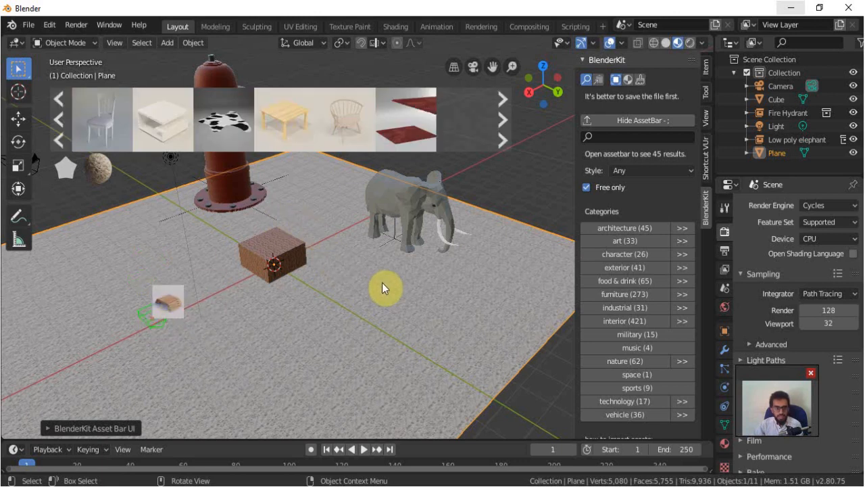
pyautogui.press('s')
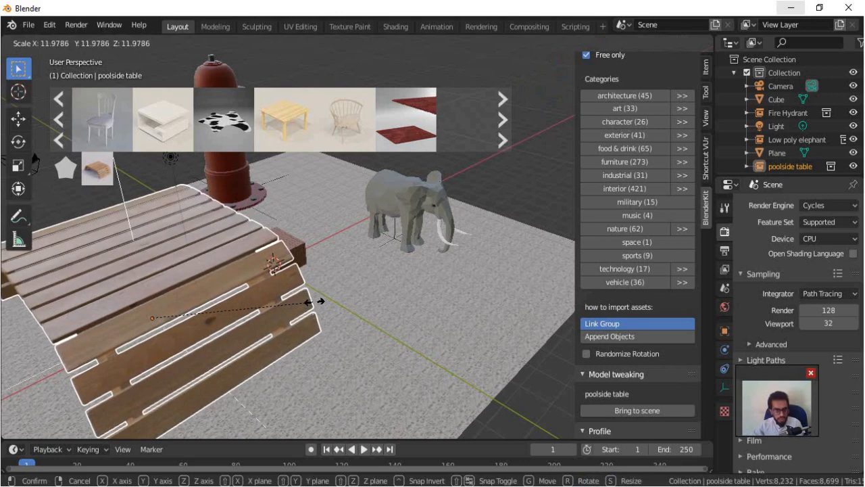
pyautogui.click(294, 300)
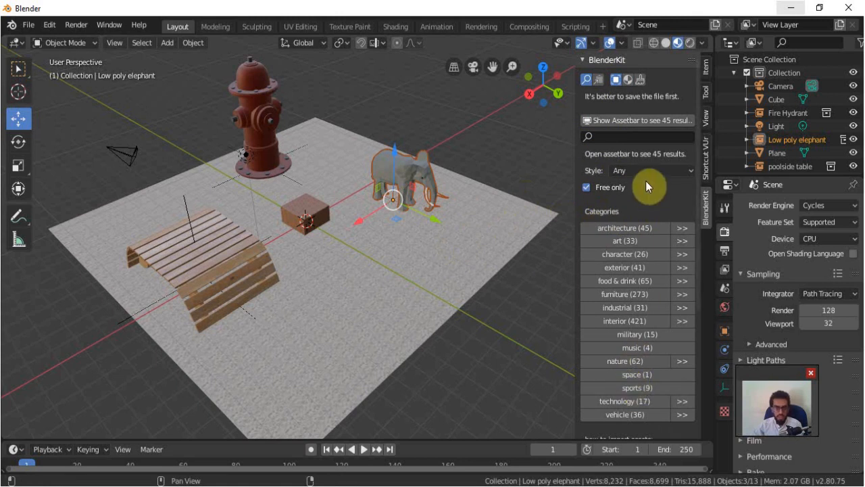
# Step: Switch BlenderKit back to material search and look through the list of material categories
pyautogui.click(628, 80)
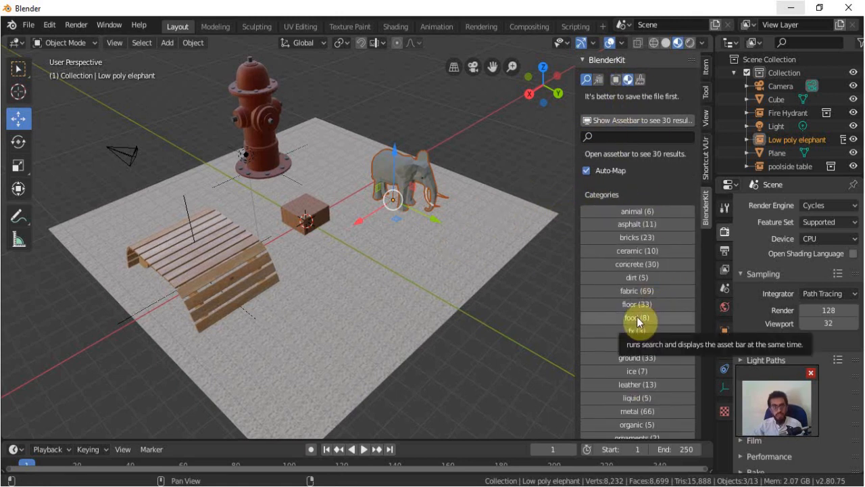
pyautogui.scroll(-3, 647, 325)
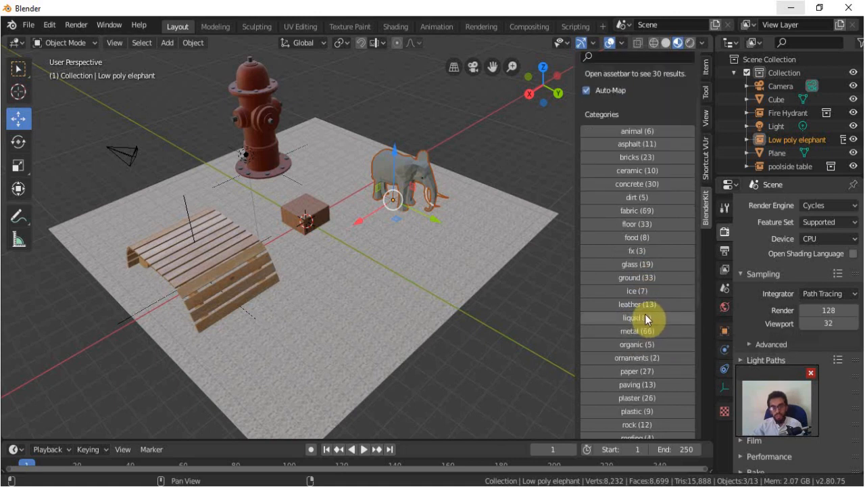
pyautogui.scroll(-4, 644, 317)
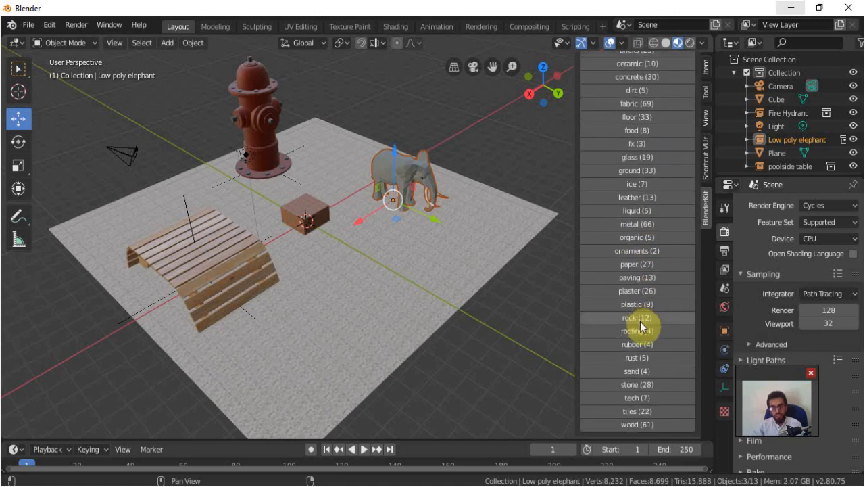
pyautogui.scroll(5, 621, 266)
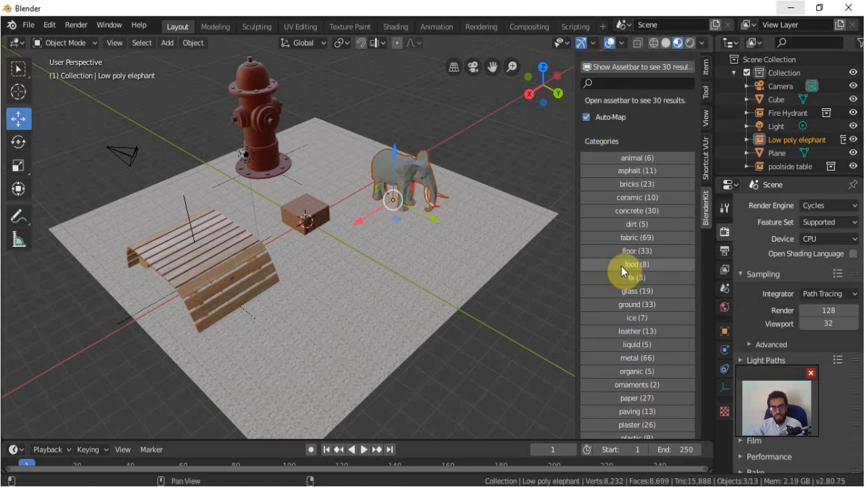